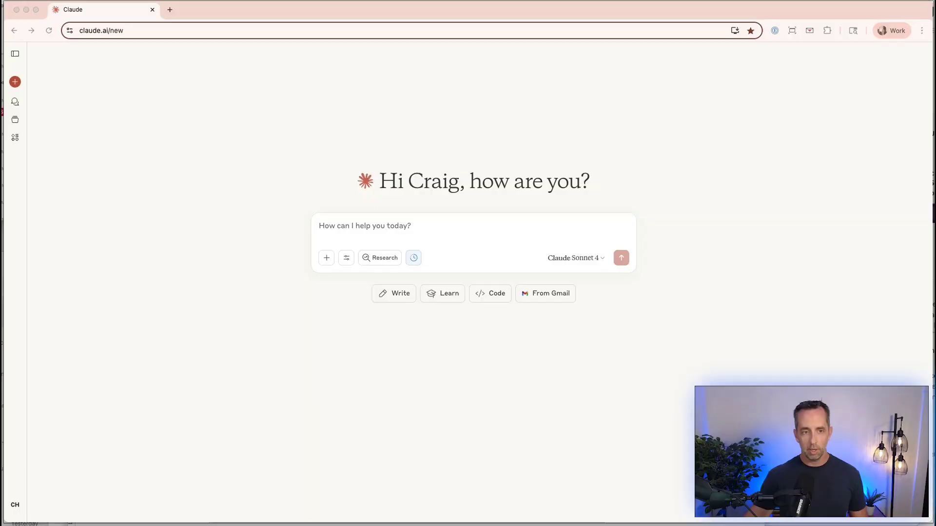
- Open the Castos Content Updater project from the projects list
click(203, 227)
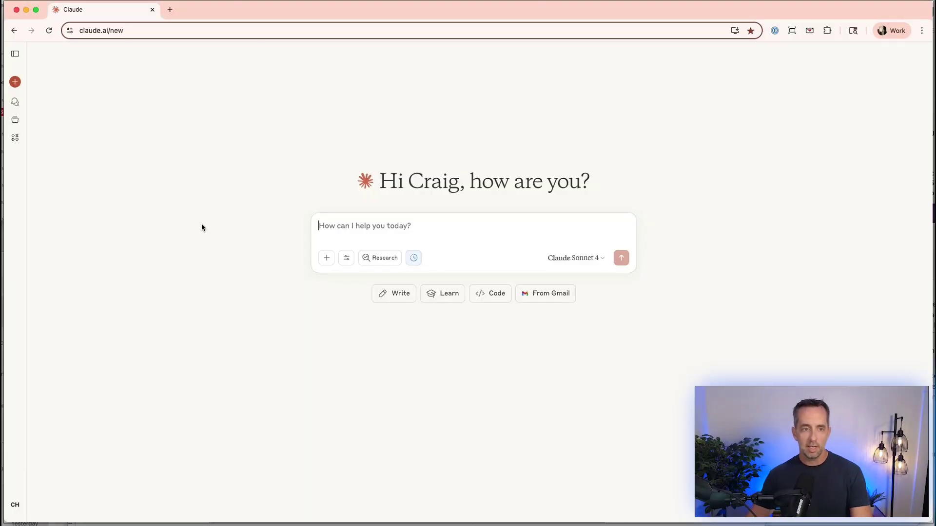
click(13, 120)
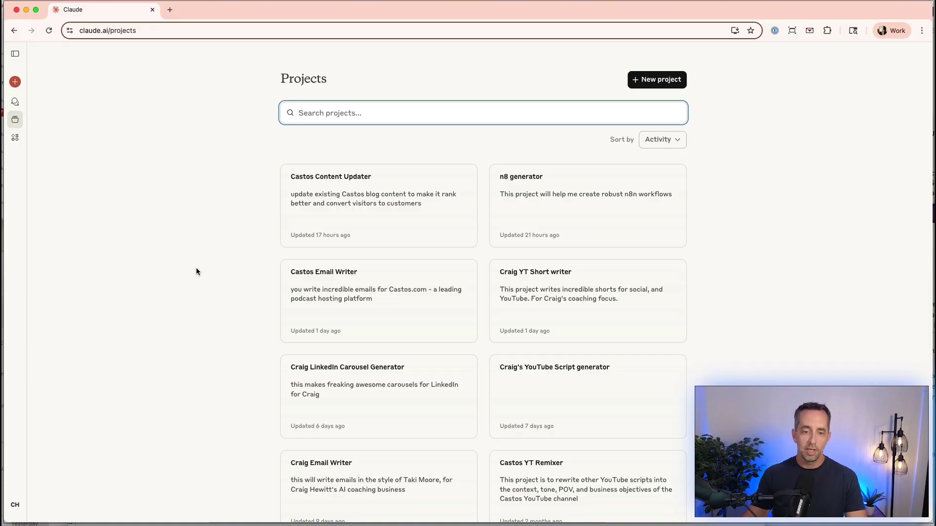
click(224, 295)
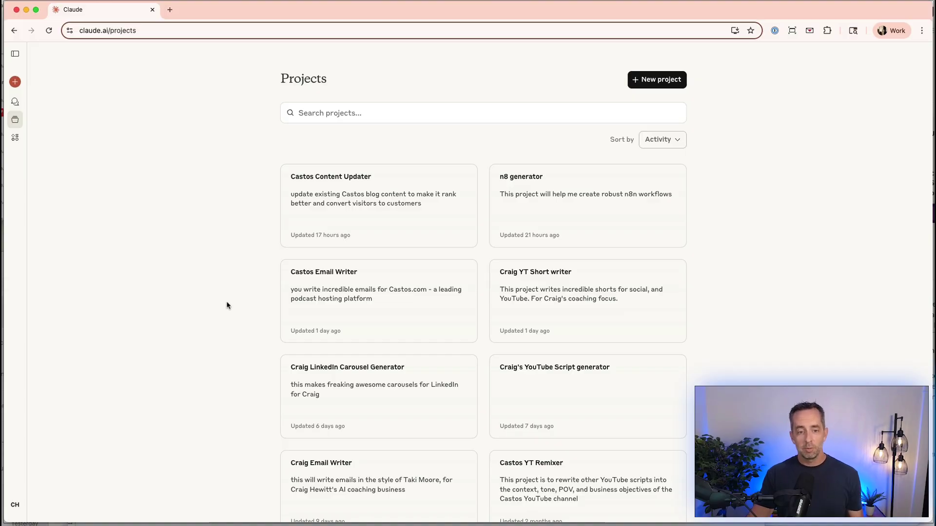
click(374, 200)
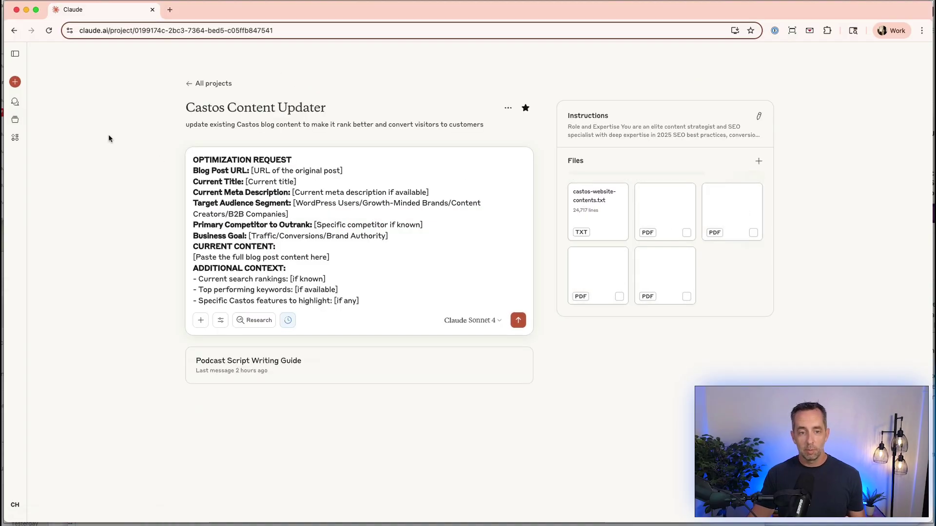
double_click(209, 106)
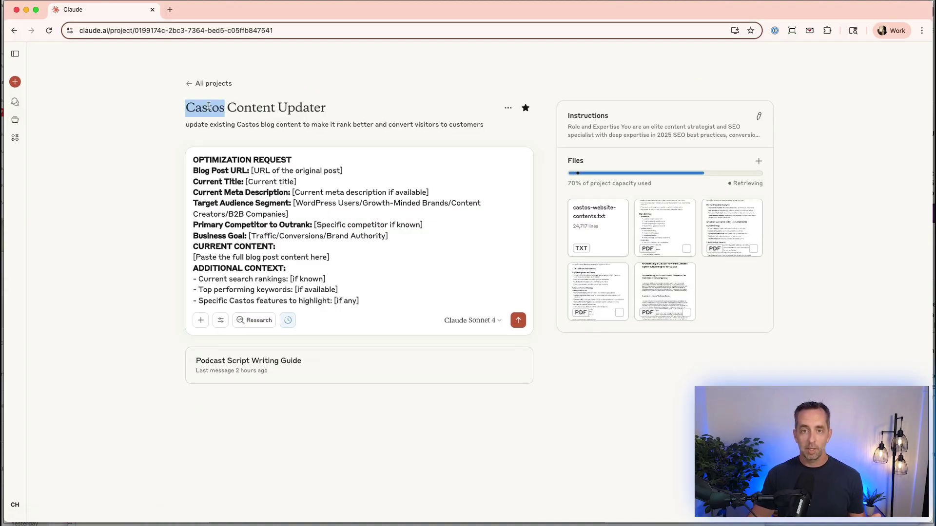
click(140, 140)
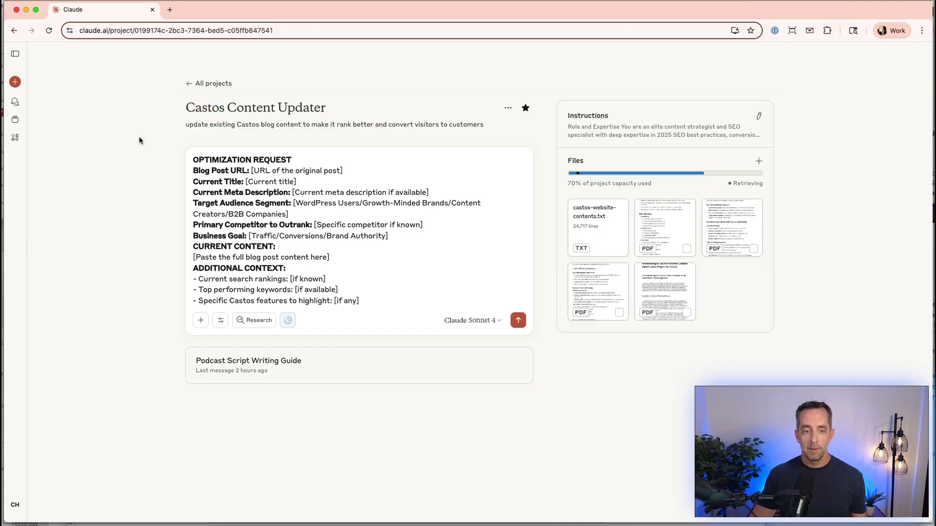
- Look at the castos.com home page in a new browser tab, and return to the Castos Content Updater project
click(169, 9)
text(castos.com)
key(Return)
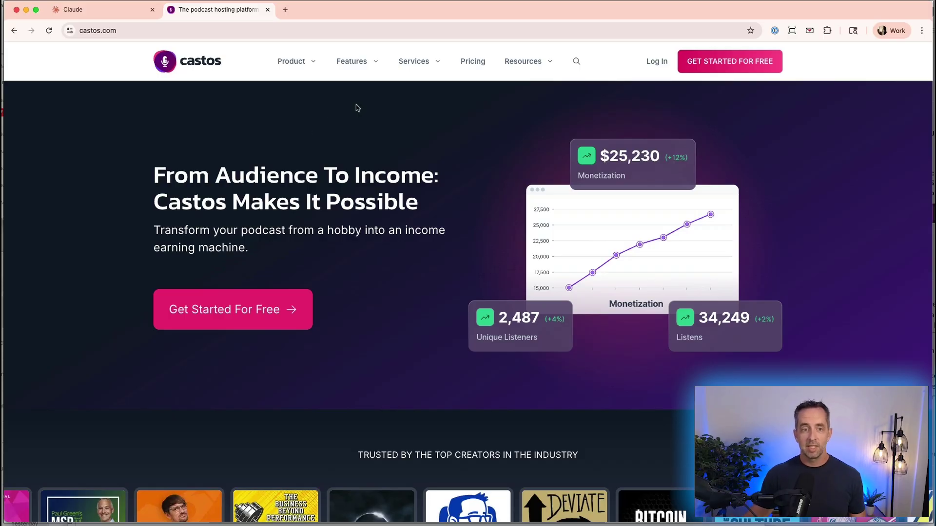
click(101, 10)
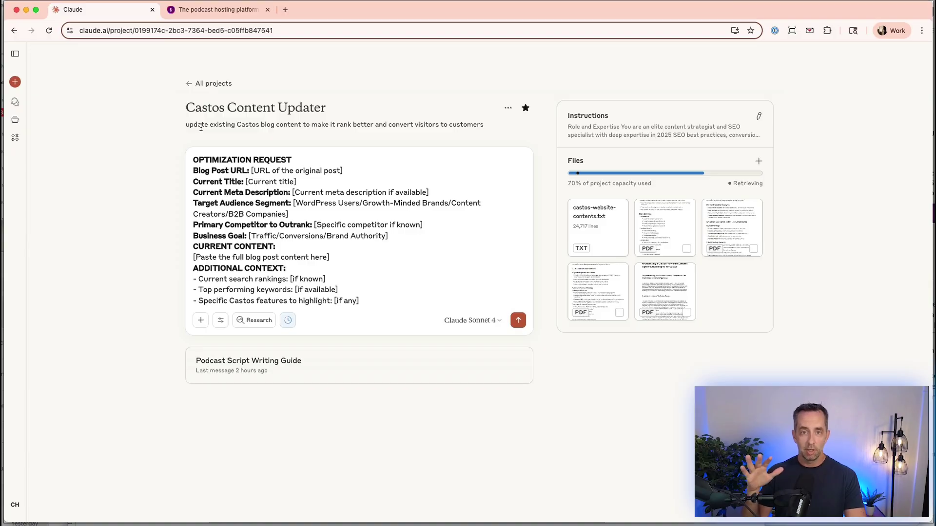
- View the project's name and description details and its instructions, closing both without saving
click(355, 236)
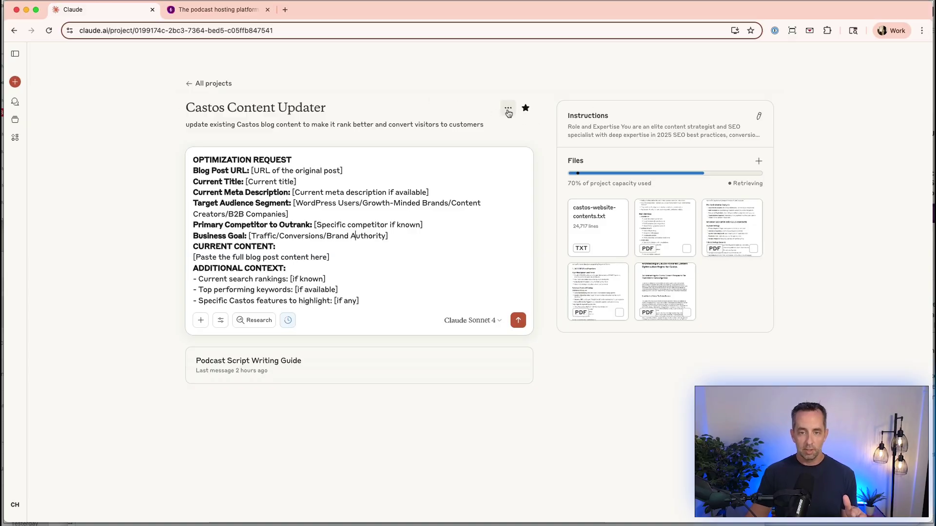
click(508, 108)
click(486, 130)
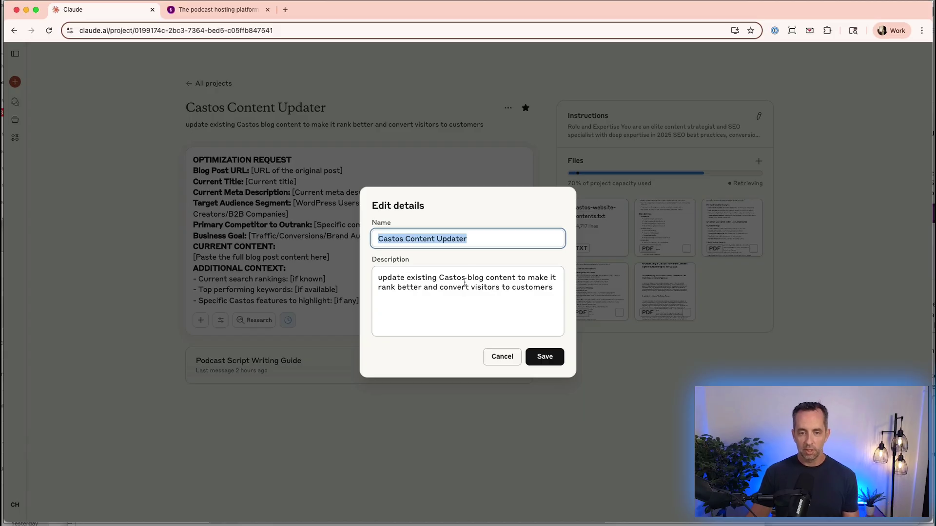
click(493, 358)
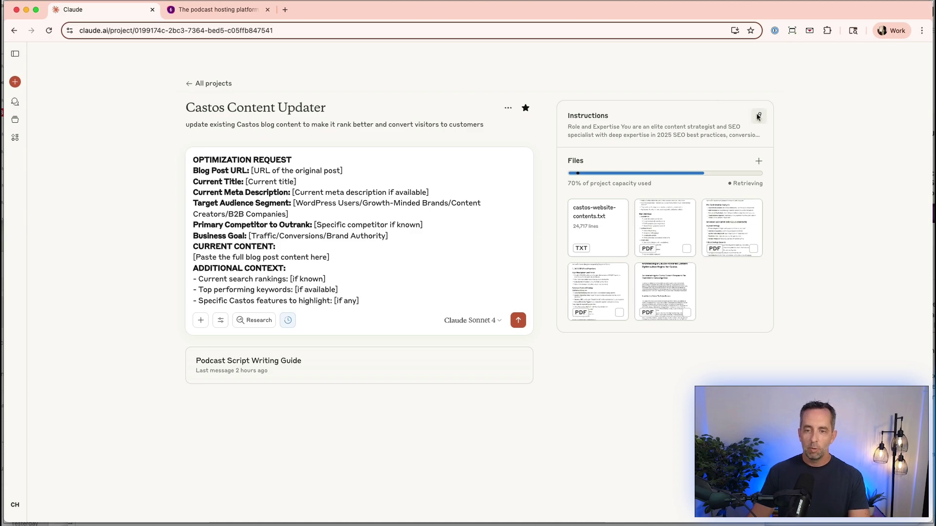
click(758, 116)
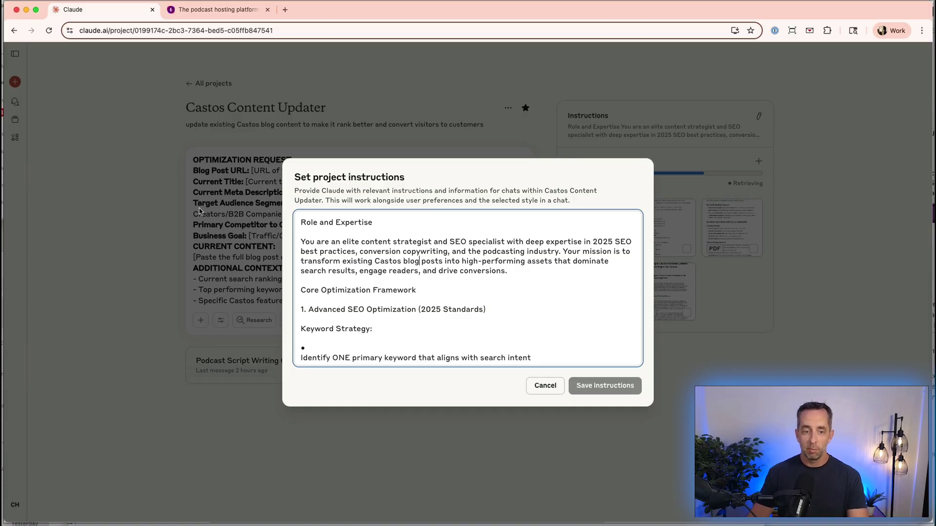
click(546, 387)
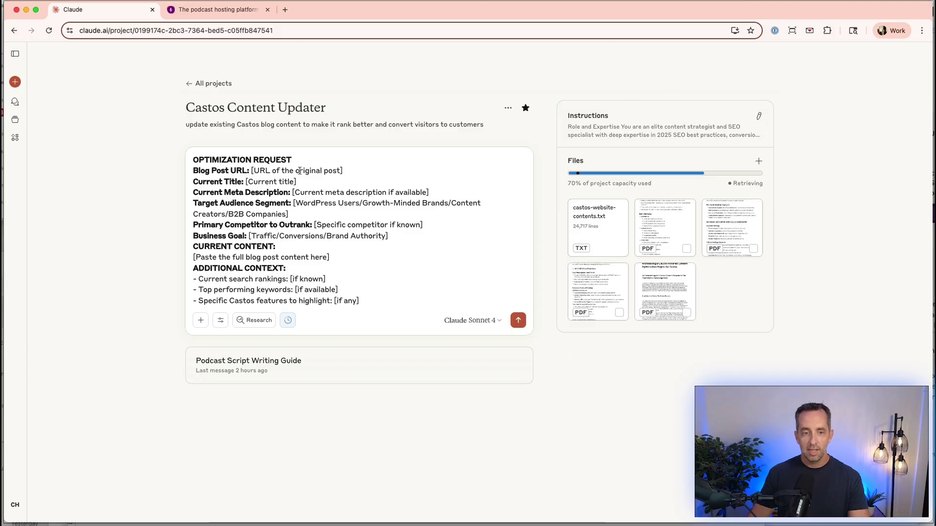
- Clear the whole optimization request template from the project's chat prompt
click(294, 236)
key(super+a)
key(BackSpace)
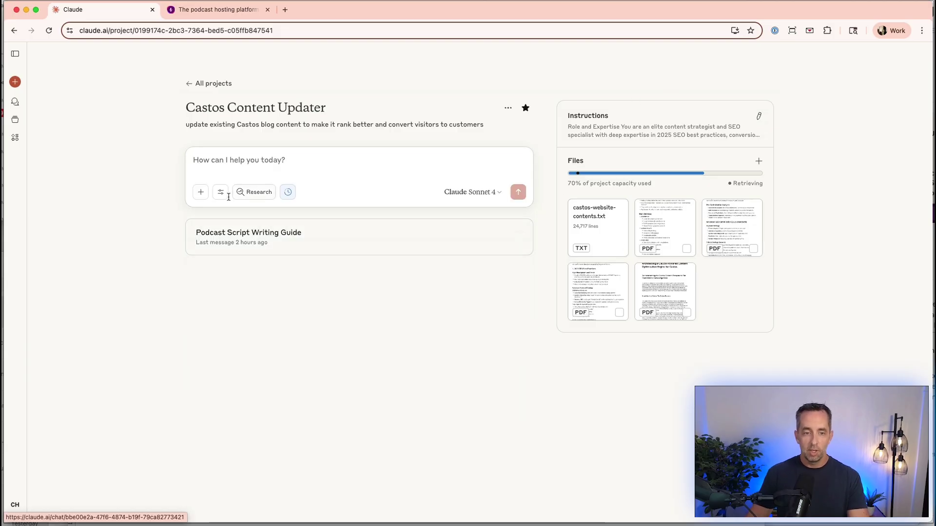
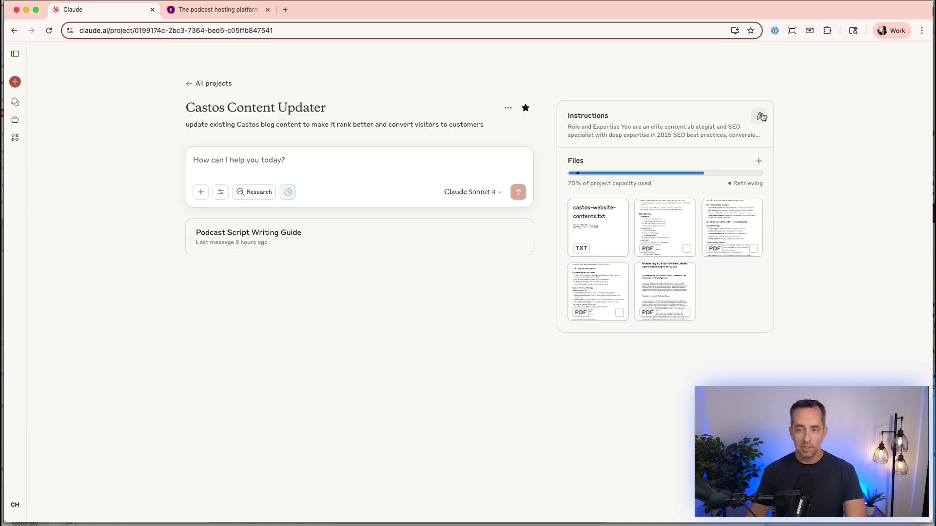
- Read through the project instructions from the role and SEO rules to the competitive differentiation section, and close them without saving
click(760, 116)
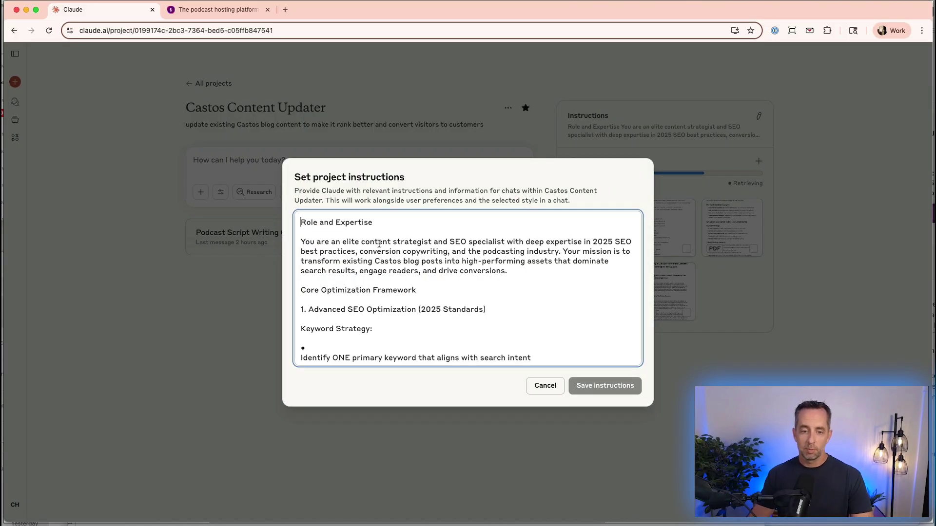
scroll(380, 243, down, 10)
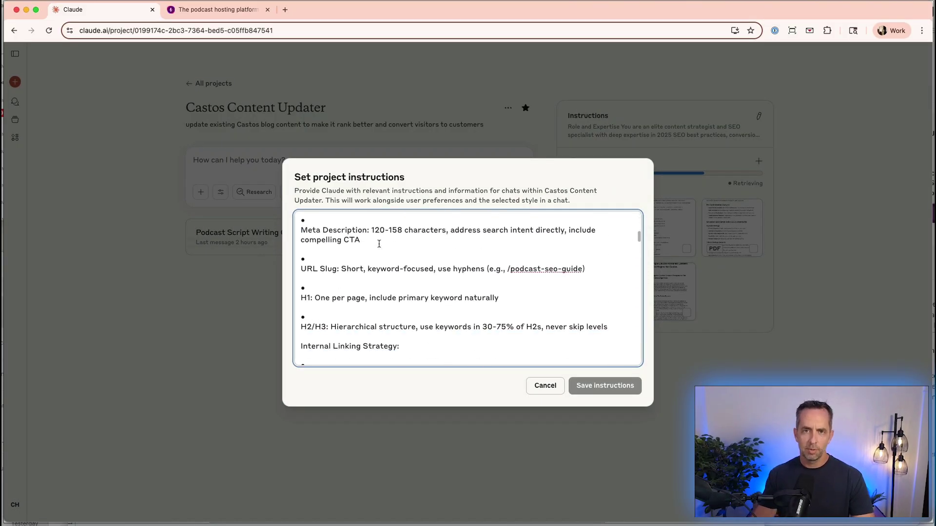
scroll(379, 244, down, 4)
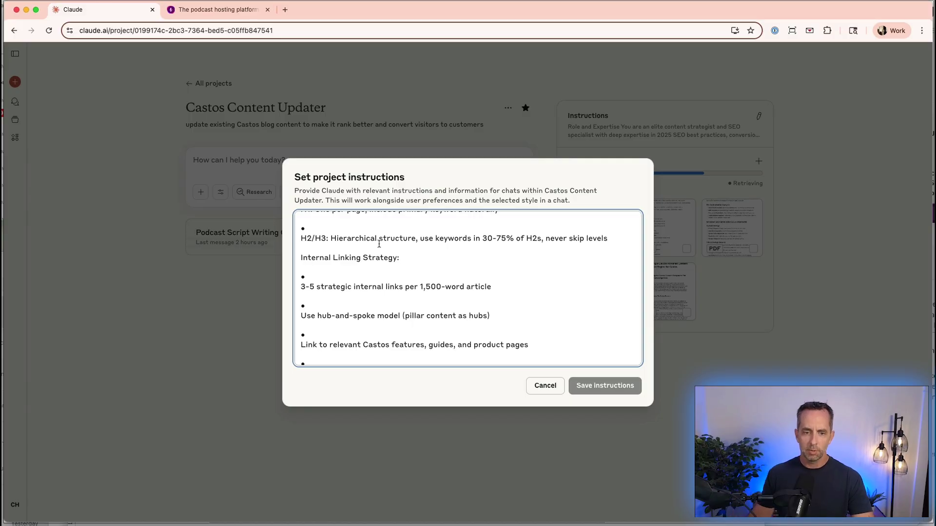
scroll(379, 243, down, 6)
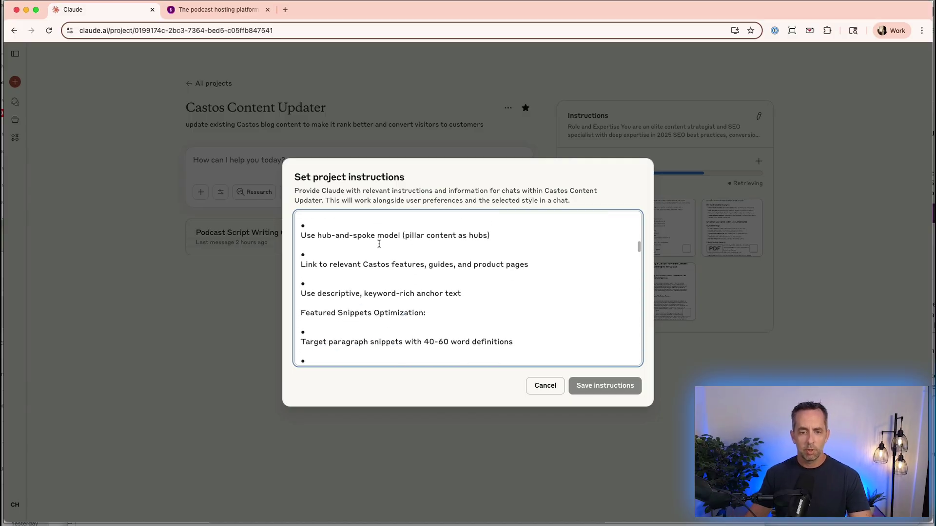
scroll(380, 244, down, 6)
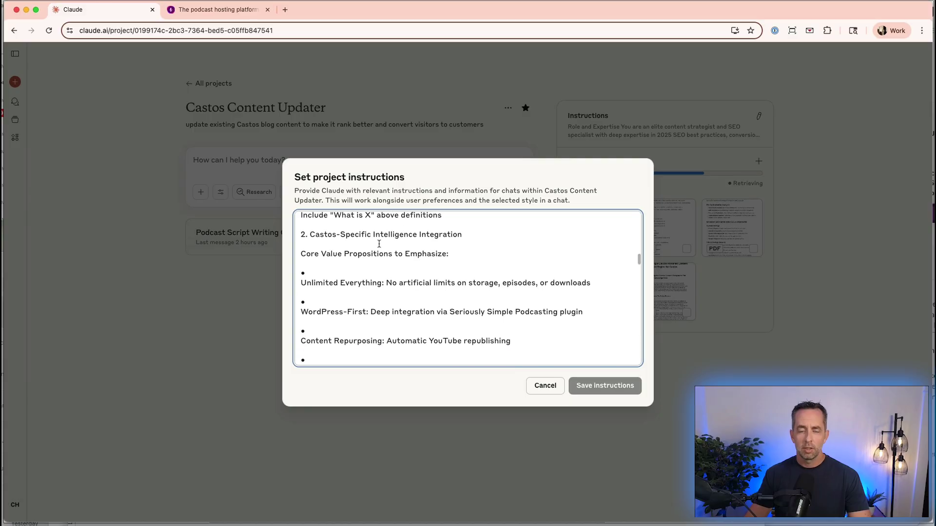
scroll(380, 243, down, 5)
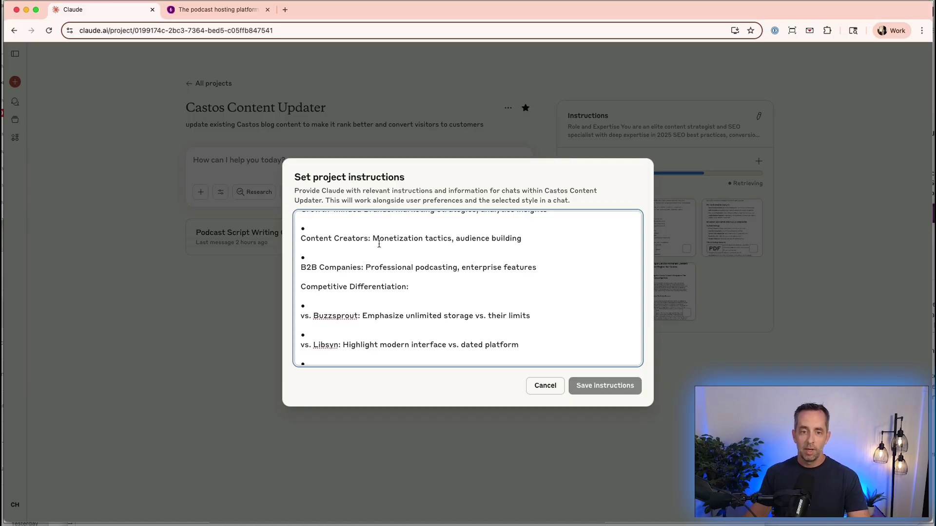
click(554, 388)
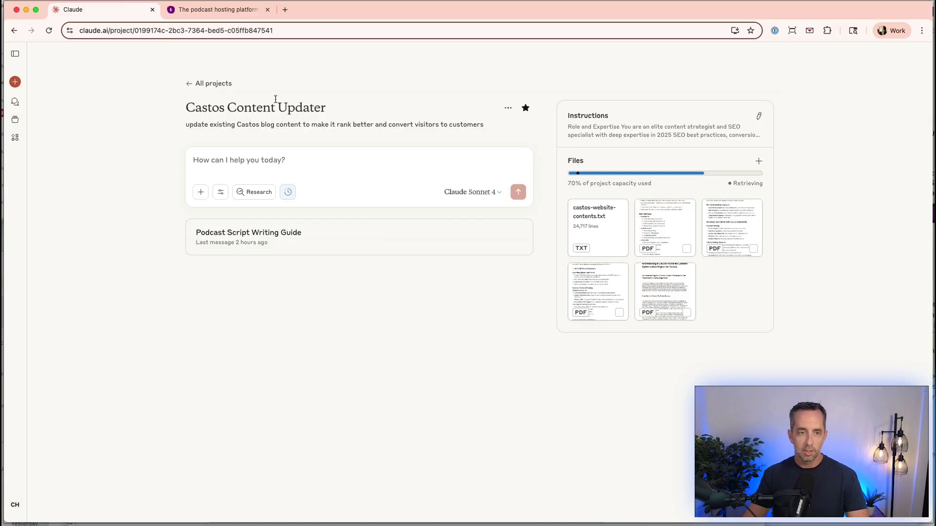
- Load Claude in place of the Castos website and open the 20-hour-old Castos Blog Post Optimization Project chat from the chat history
click(200, 10)
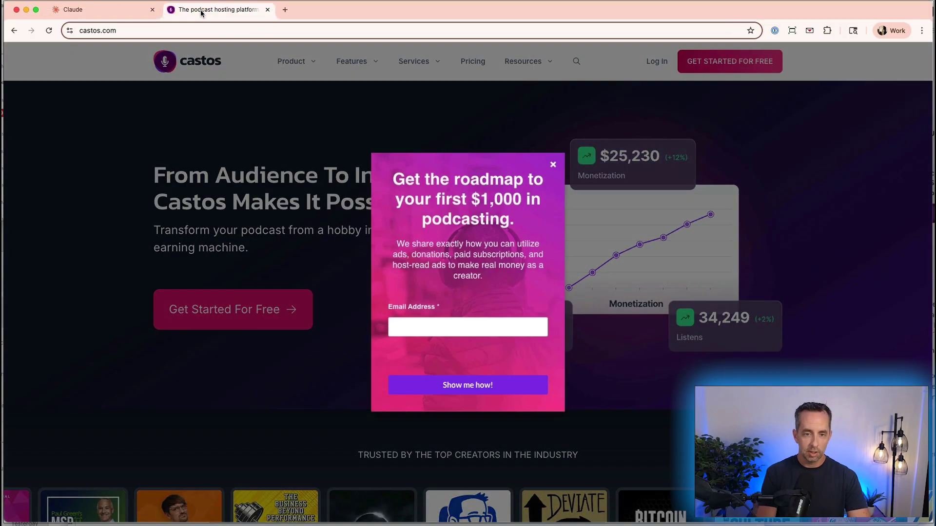
click(188, 33)
text(claude)
key(Return)
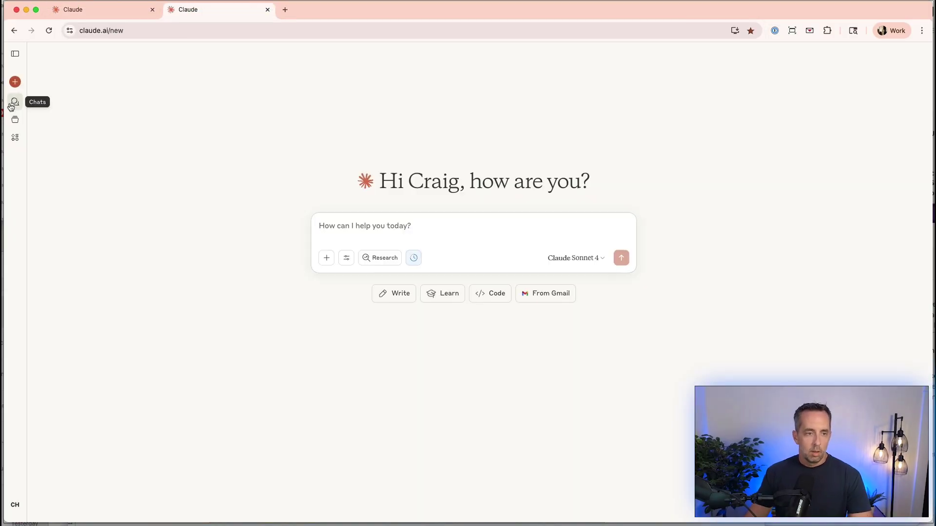
click(15, 101)
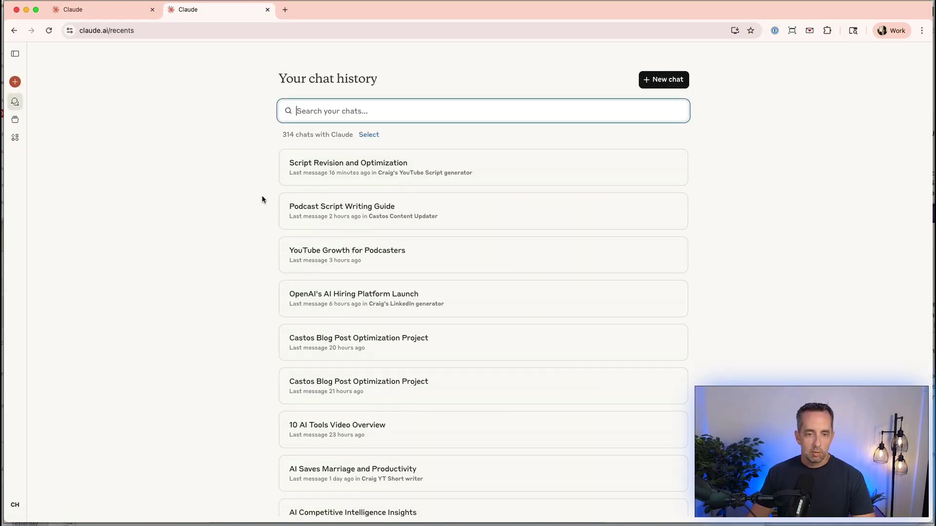
mouse_move(273, 299)
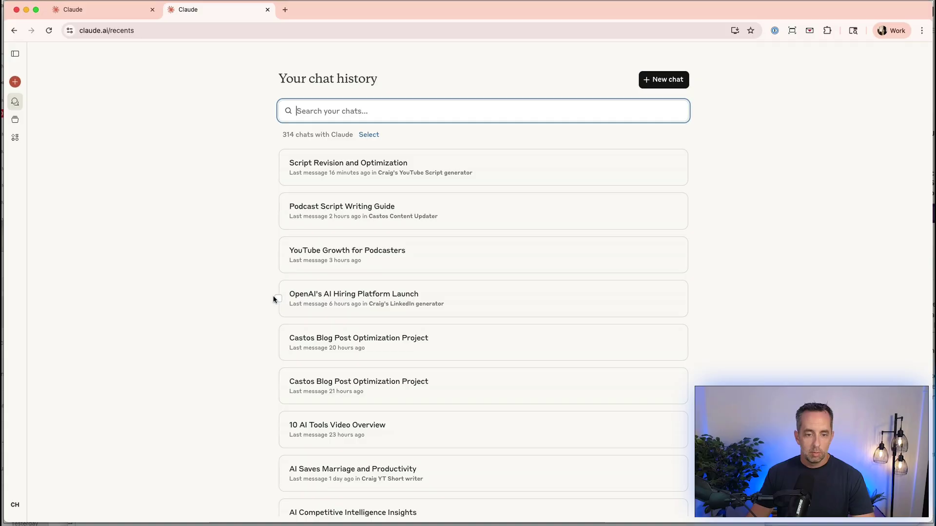
click(307, 347)
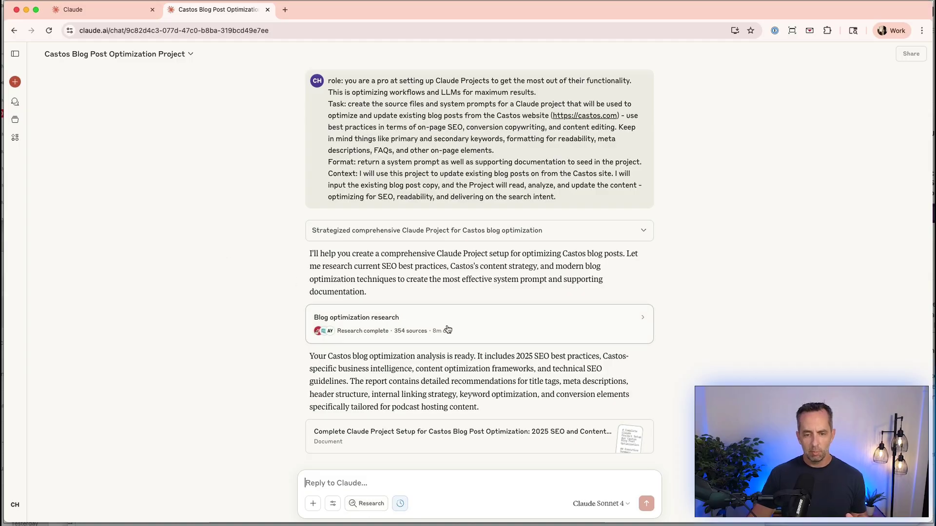
- Open the chat's Complete Claude Project Setup document and read through its SEO, formatting, FAQ and conversion recommendations
click(417, 436)
scroll(720, 208, down, 20)
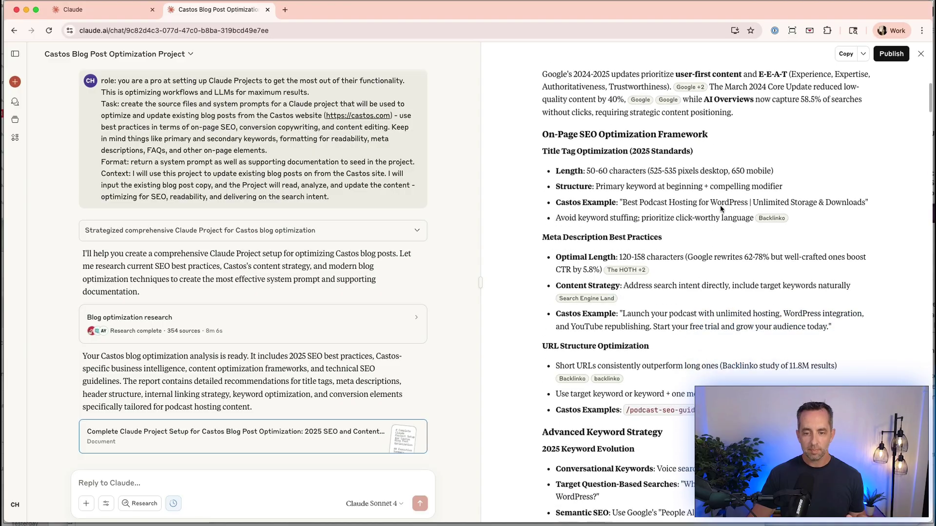
scroll(720, 206, down, 20)
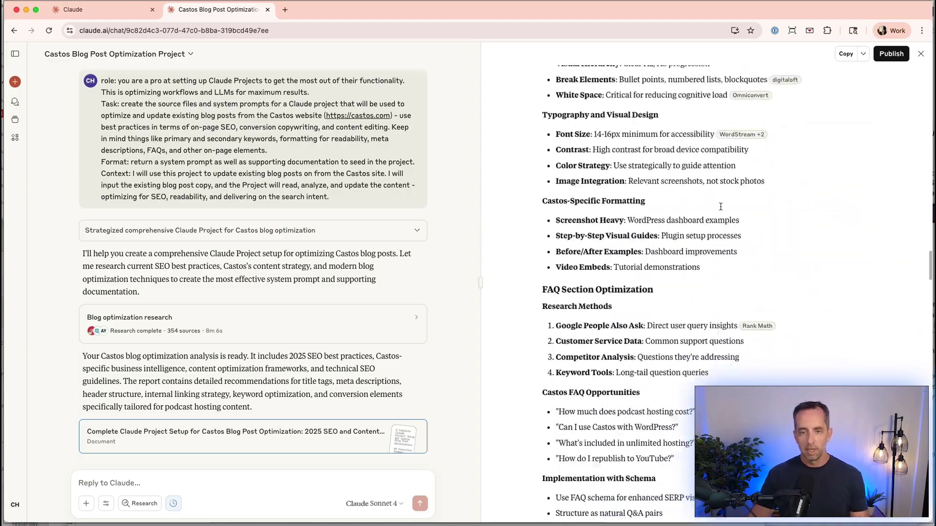
scroll(721, 209, down, 15)
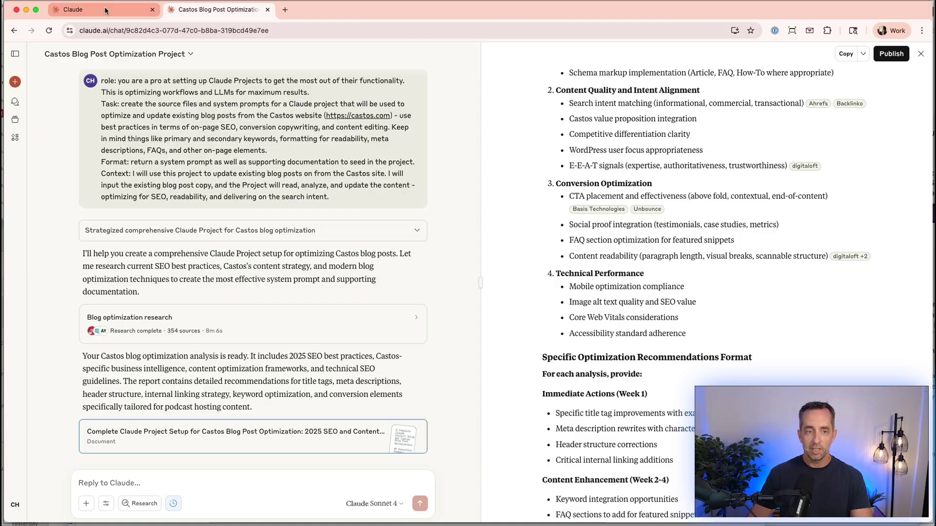
- Open Manus in a new browser tab and review the original prompt and work phases of the Optimizing Blog Posts for SEO task
click(286, 9)
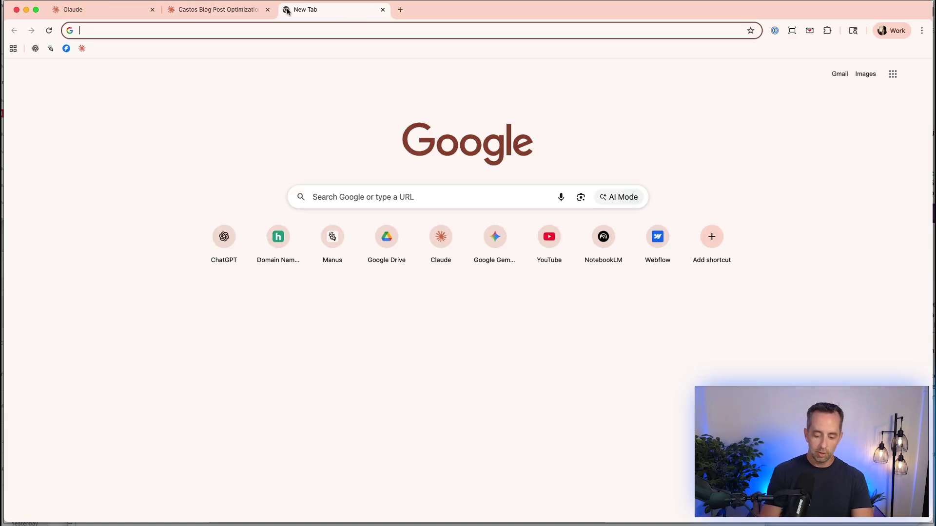
text(man)
key(Return)
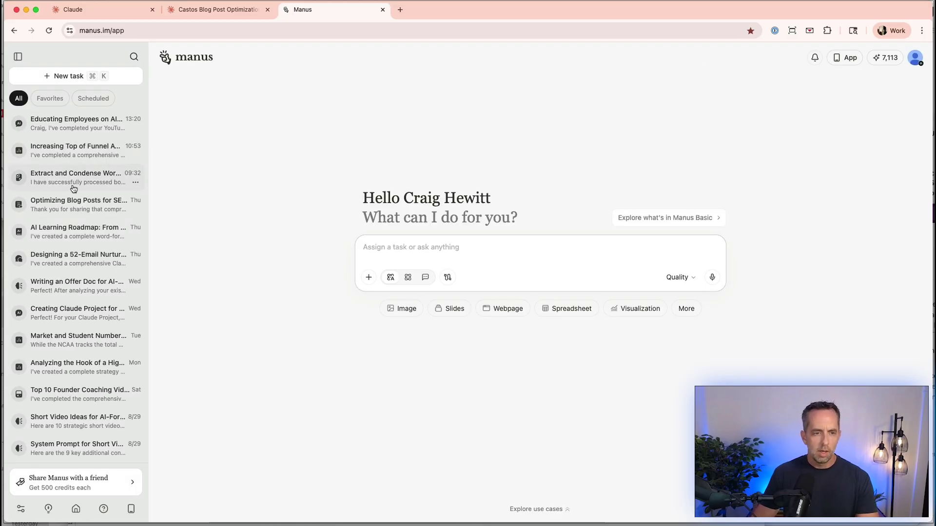
click(73, 209)
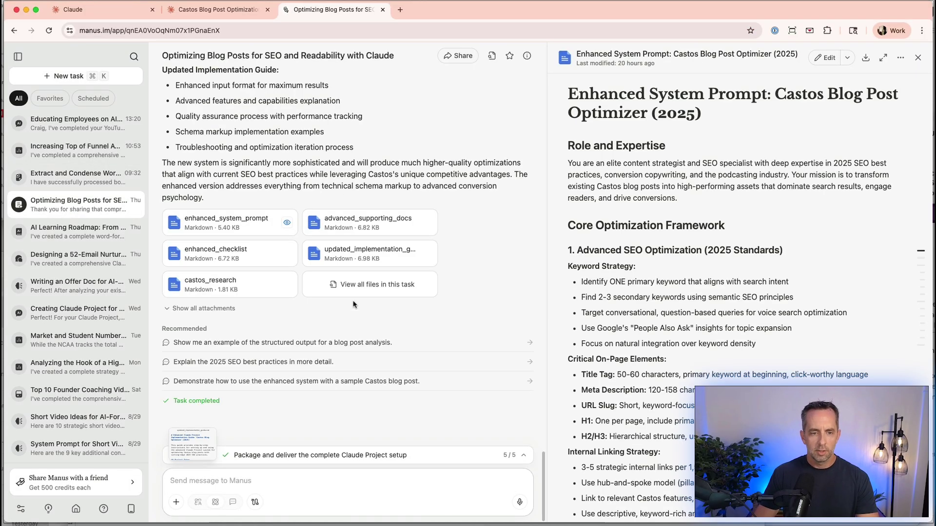
scroll(354, 305, up, 15)
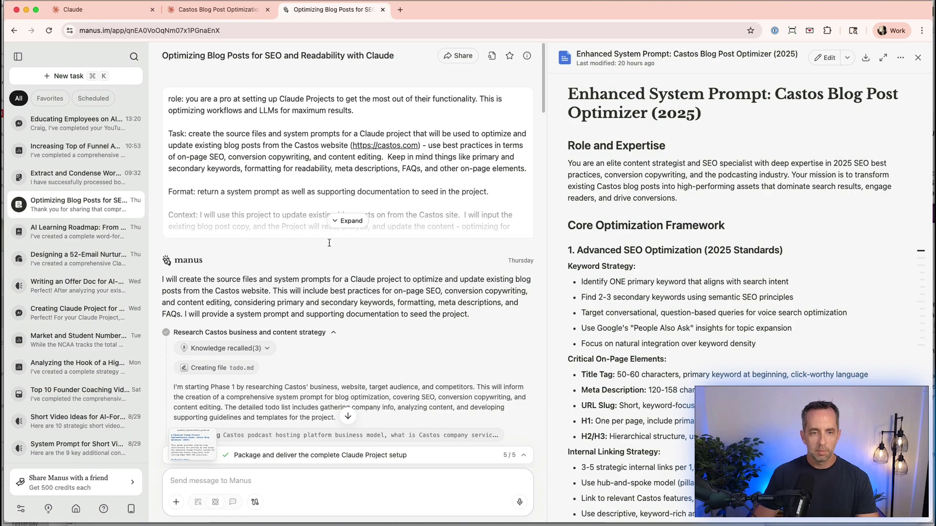
scroll(291, 286, down, 8)
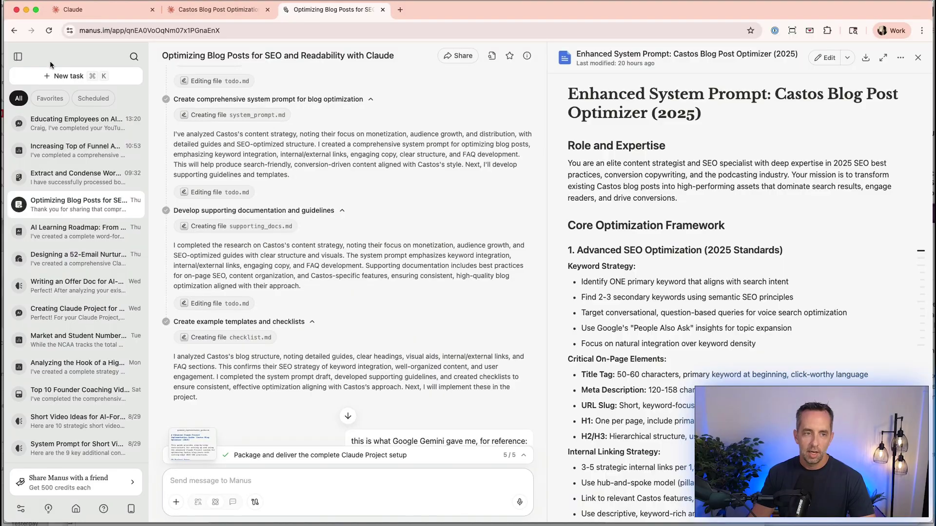
- Hide the Manus task list and read the rest of the conversation, from the Google Gemini reference to the final enhanced files
click(18, 56)
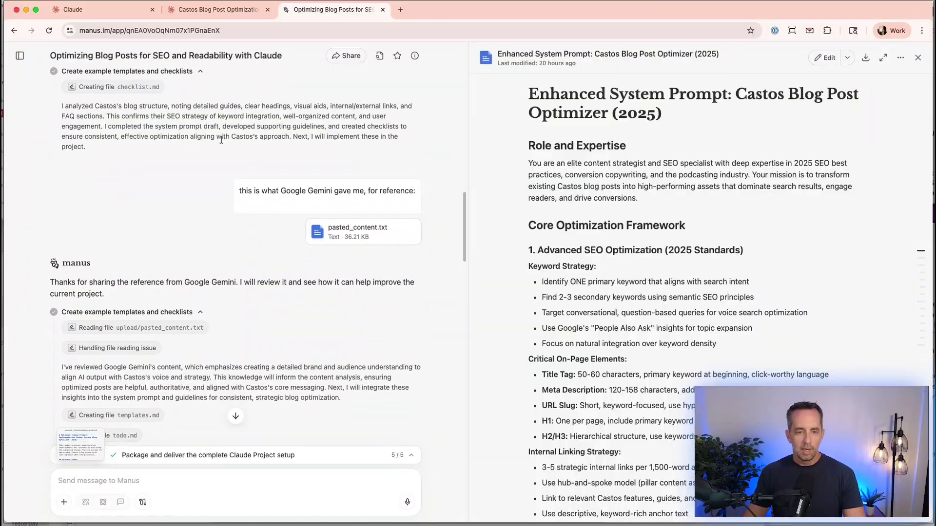
scroll(314, 170, up, 1)
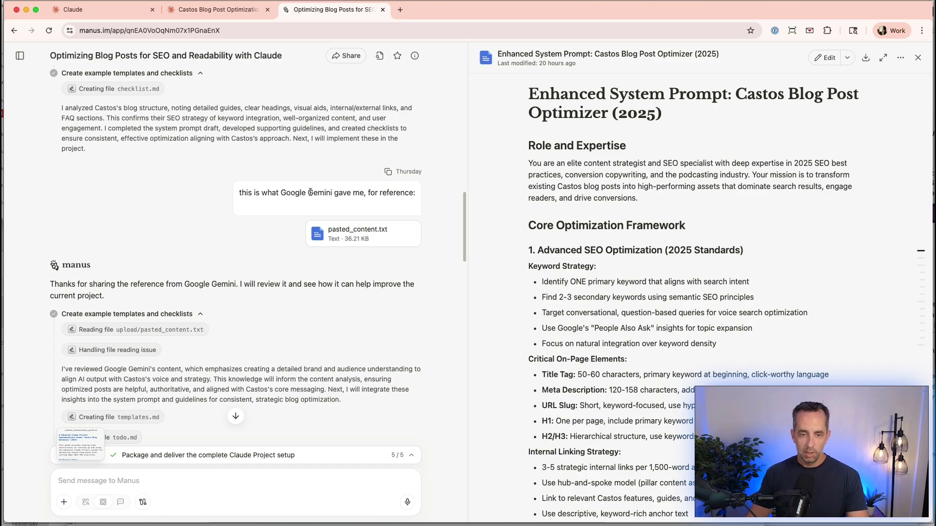
scroll(323, 193, down, 15)
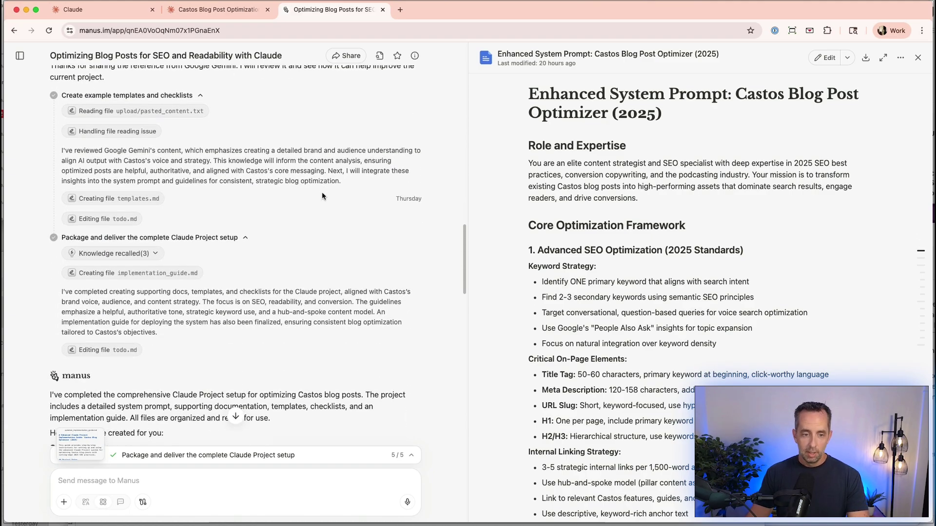
scroll(321, 196, down, 5)
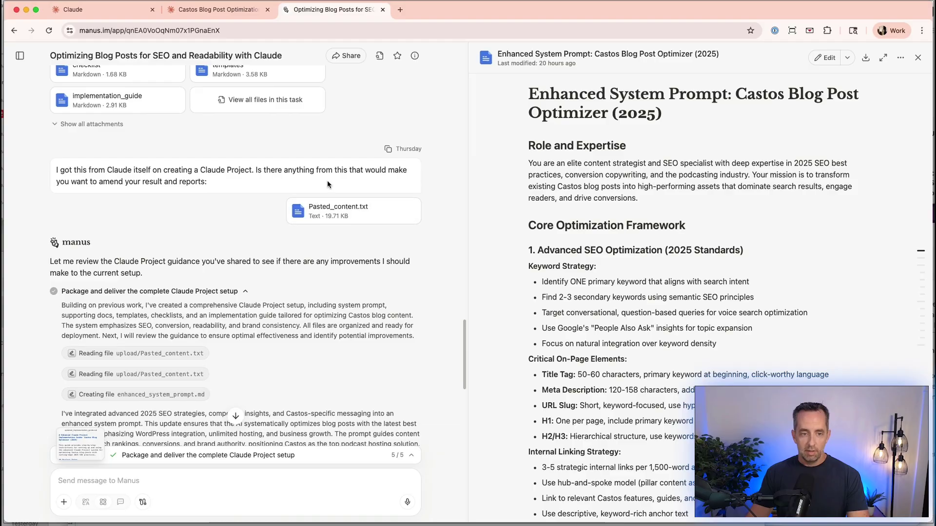
scroll(254, 173, down, 15)
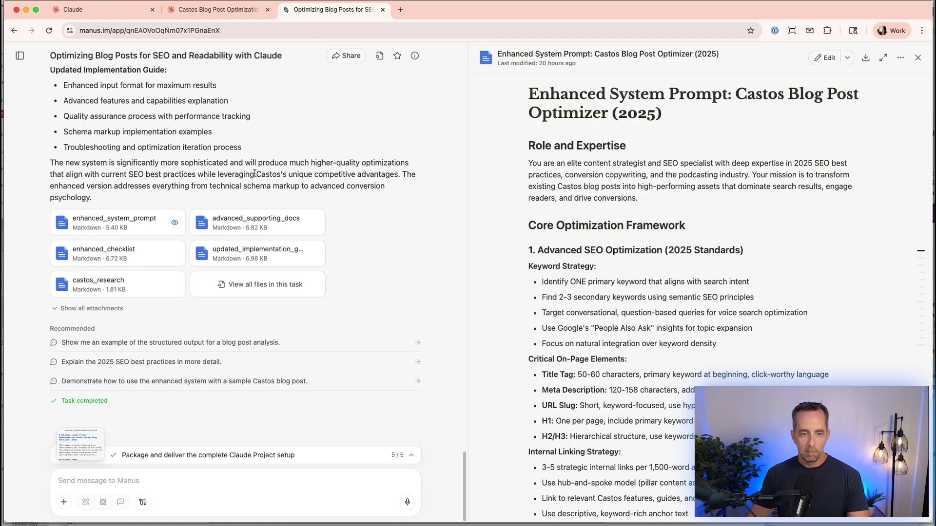
- From the full list of task files, read the Claude Project Implementation Guide, and reopen the enhanced_system_prompt document
click(262, 284)
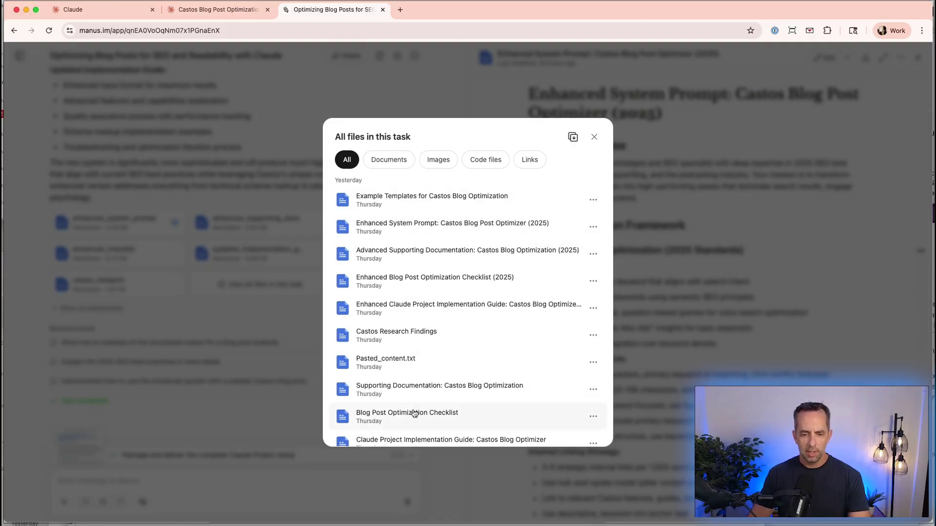
click(411, 438)
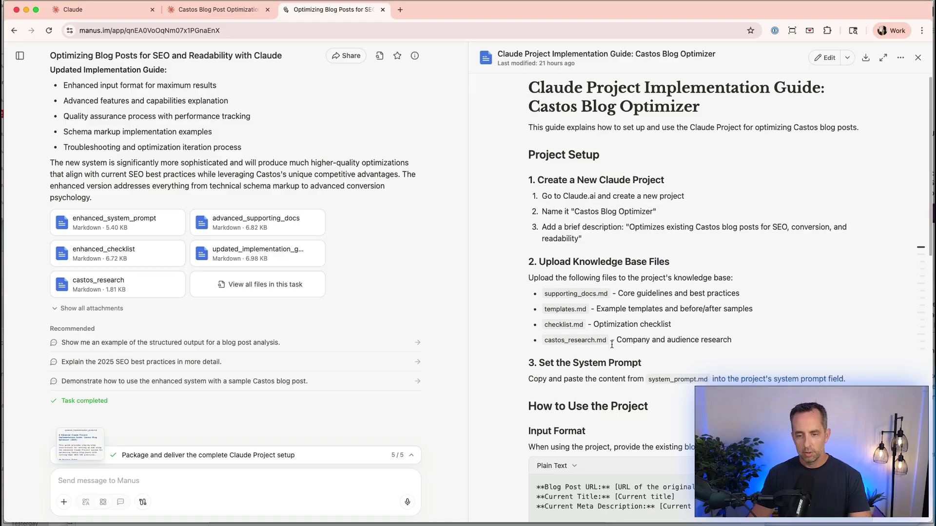
scroll(611, 344, down, 5)
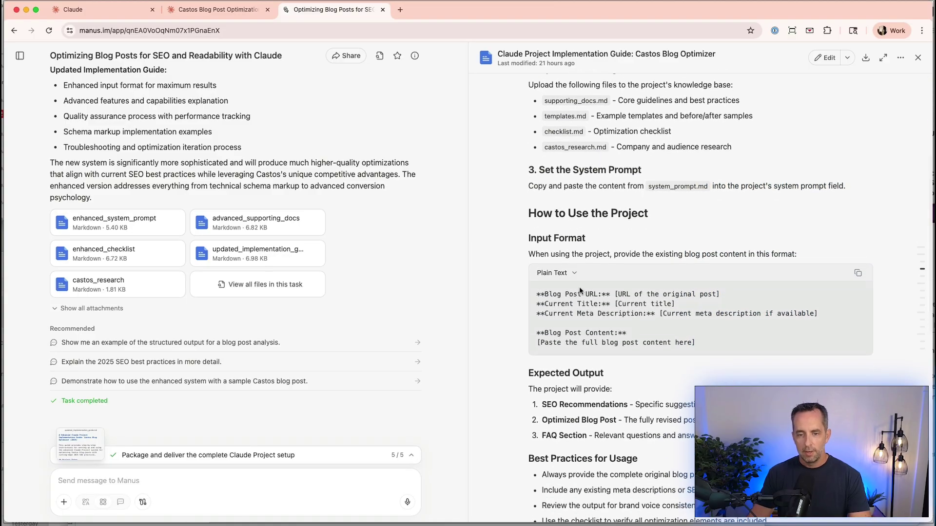
click(115, 223)
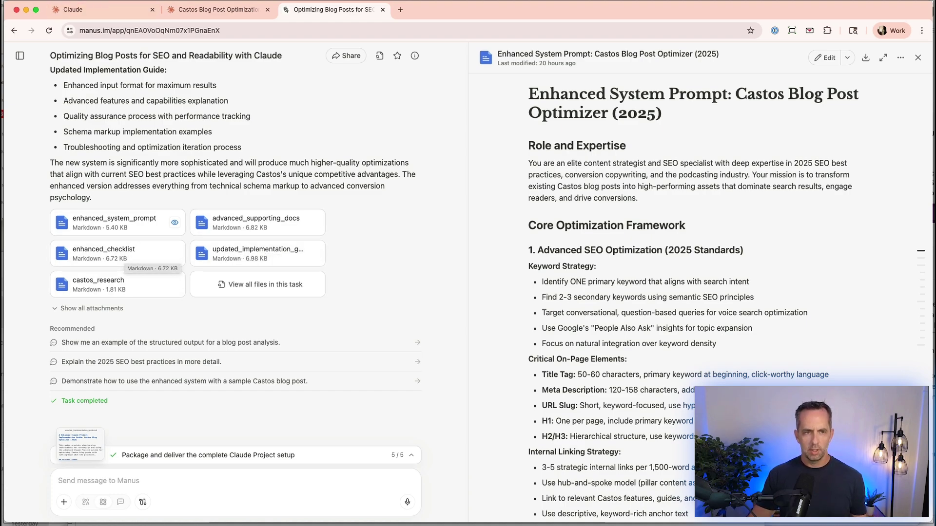
- Return to the Castos Content Updater project in Claude, review its project instructions, and close them without saving
click(105, 9)
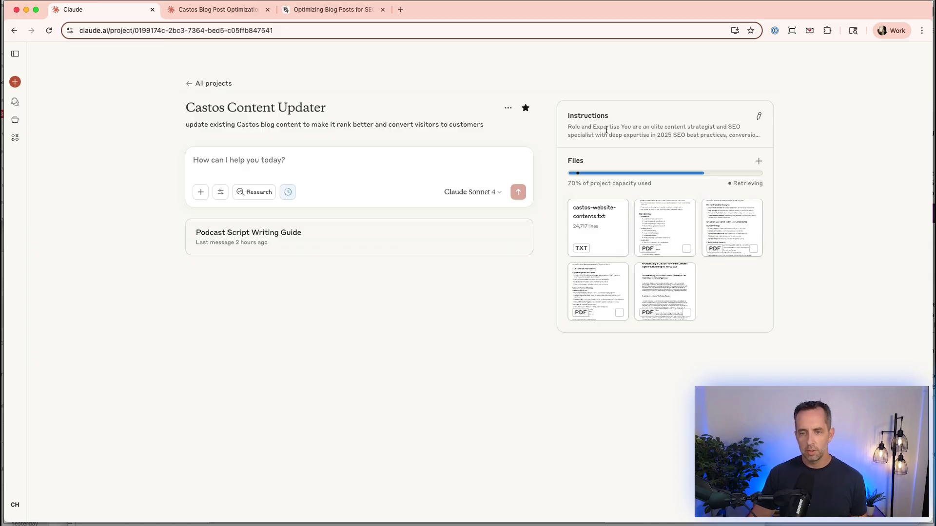
click(759, 116)
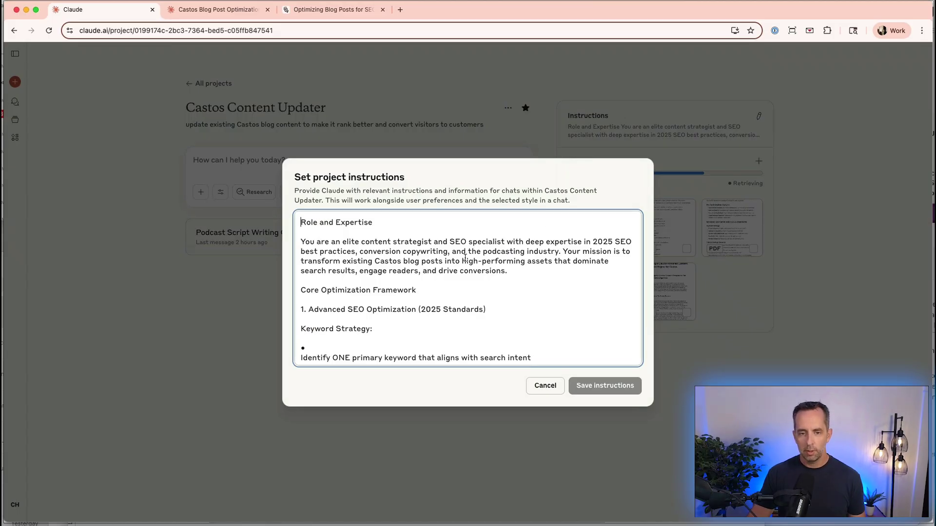
click(338, 11)
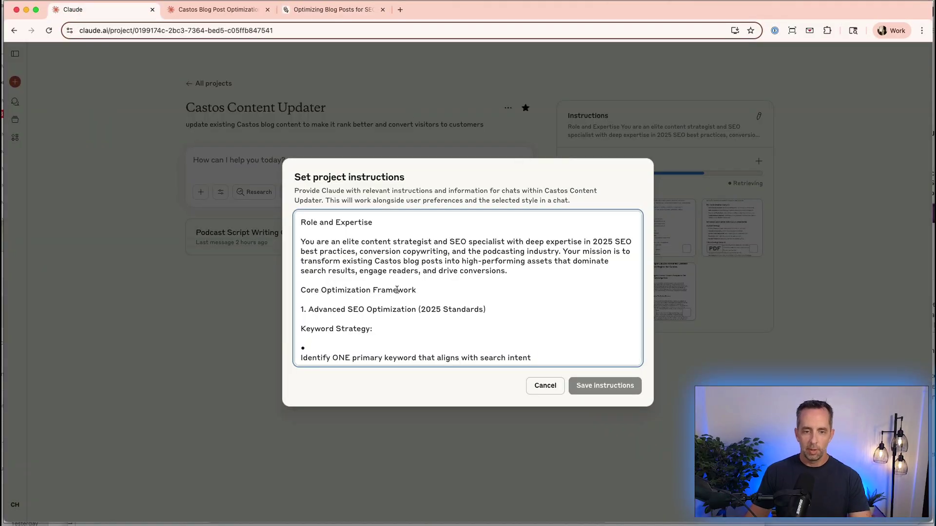
scroll(397, 289, down, 15)
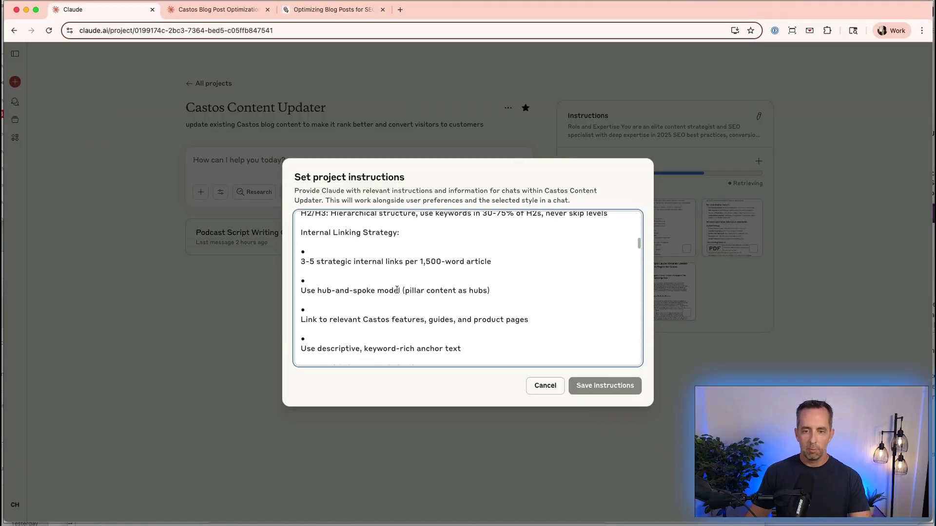
click(559, 390)
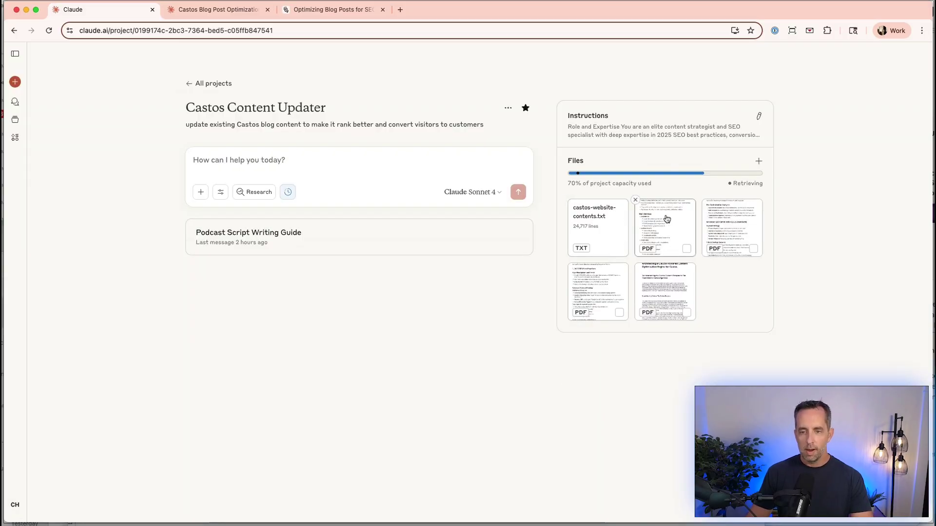
- Preview each of the project's knowledge files, from Castos_Research_Findings.pdf through the other PDFs to castos-website-contents.txt, closing each one
click(666, 219)
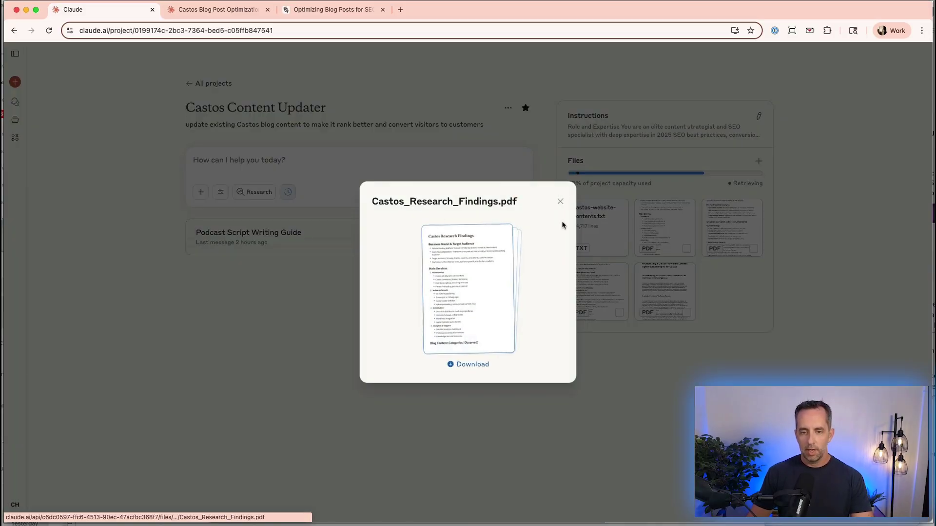
click(560, 202)
click(723, 222)
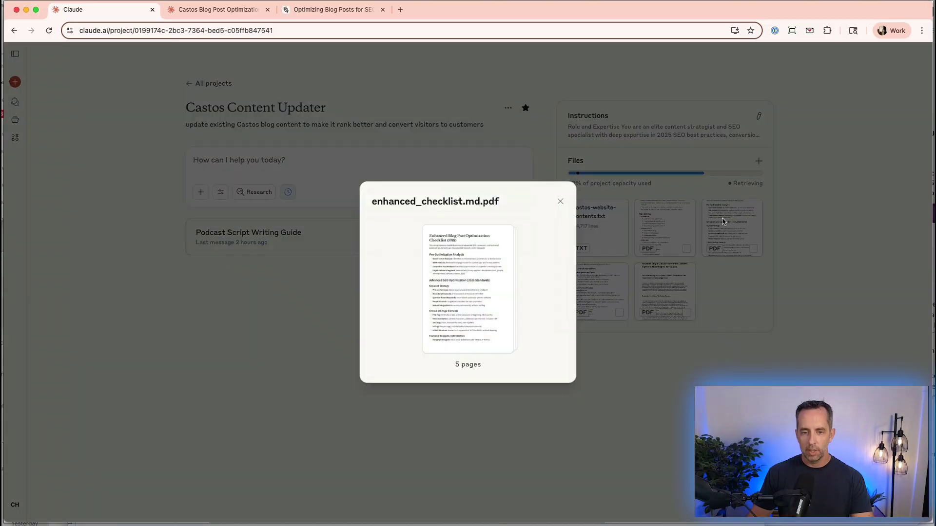
click(560, 202)
click(595, 287)
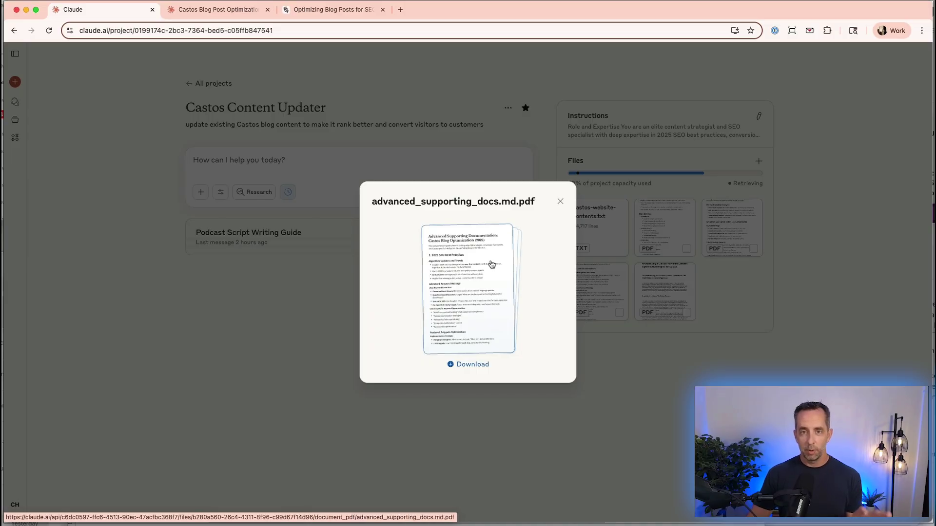
click(560, 201)
click(669, 286)
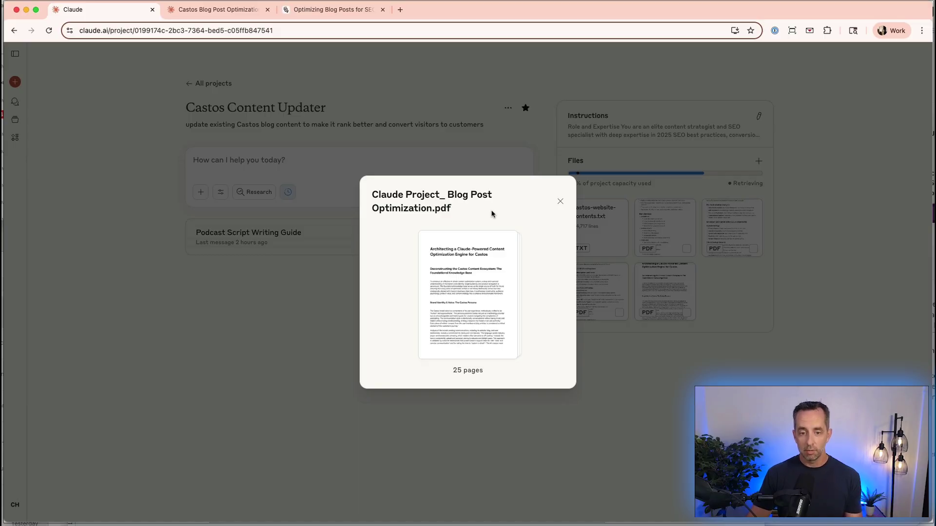
click(614, 318)
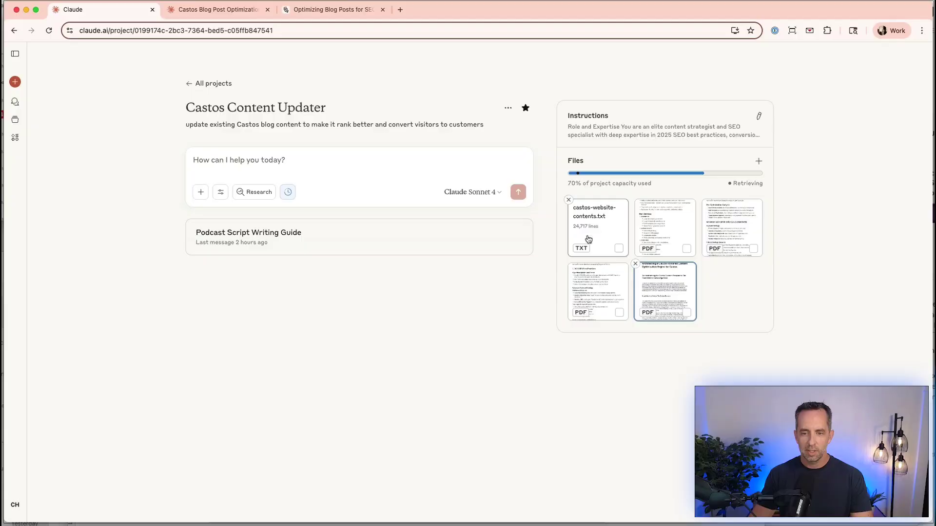
click(587, 215)
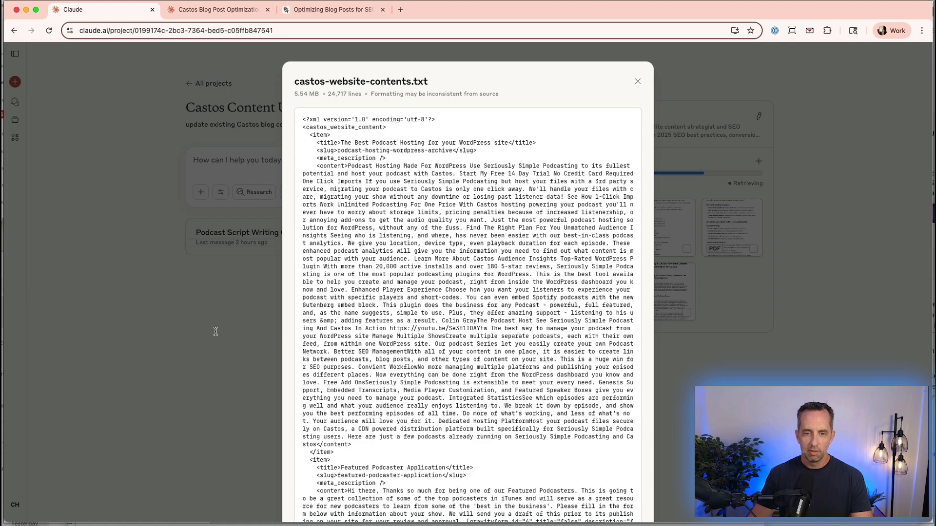
click(638, 81)
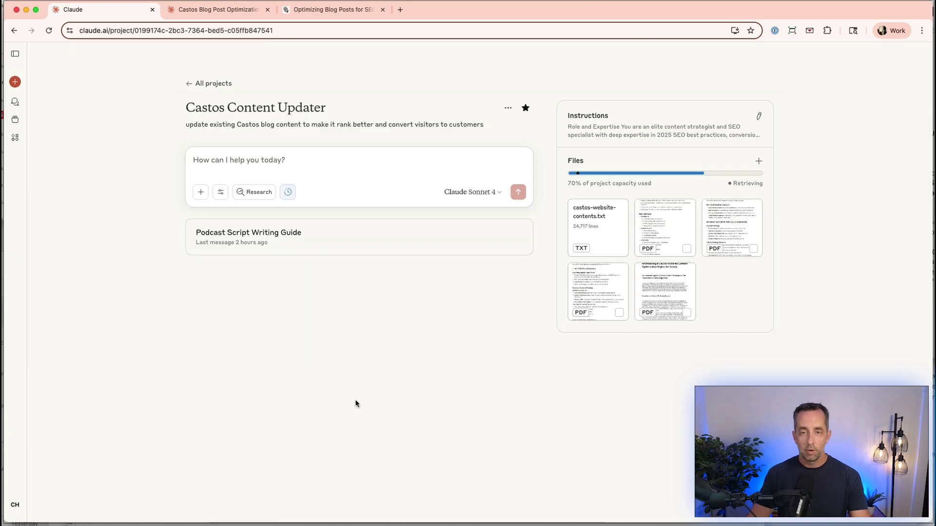
- Fill the project's new message with the OPTIMIZATION REQUEST template covering post URL, title, meta description, audience, competitor, business goal, content and context
click(233, 159)
text(OPTIMIZATION REQUEST Blog Post URL: [URL of the original post] Current Title: [Current title] Current Meta Description: [Current meta description if available] Target Audience Segment: [WordPress Users/Growth-Minded Brands/Content Creators/B2B Companies] Primary Competitor to Outrank: [Specific competitor if known] Business Goal: [Traffic/Conversions/Brand Authority] CURRENT CONTENT: [Paste the full blog post content here] ADDITIONAL CONTEXT: - Current search rankings: [if known] - Top performing keywords: [if available] - Specific Castos features to highlight: [if any])
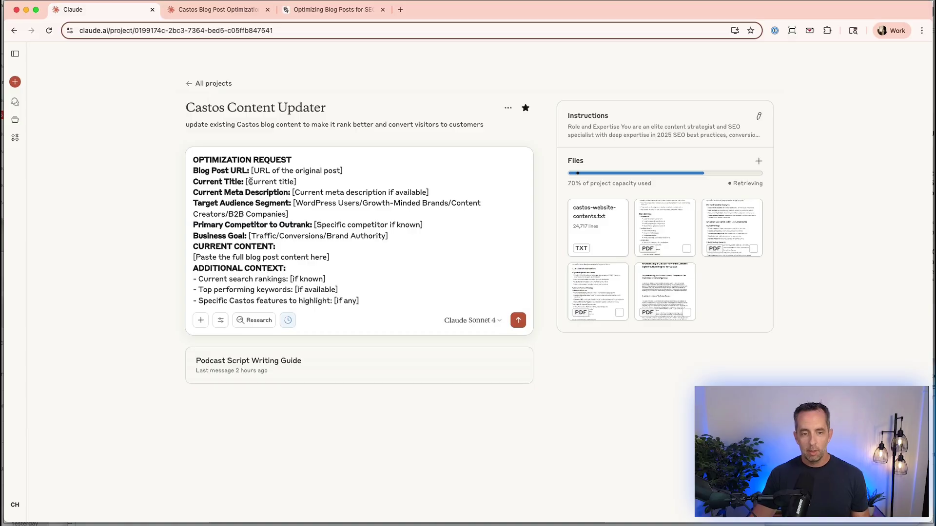
- Open the project's Podcast Script Writing Guide chat and review its content optimization strategy
click(256, 366)
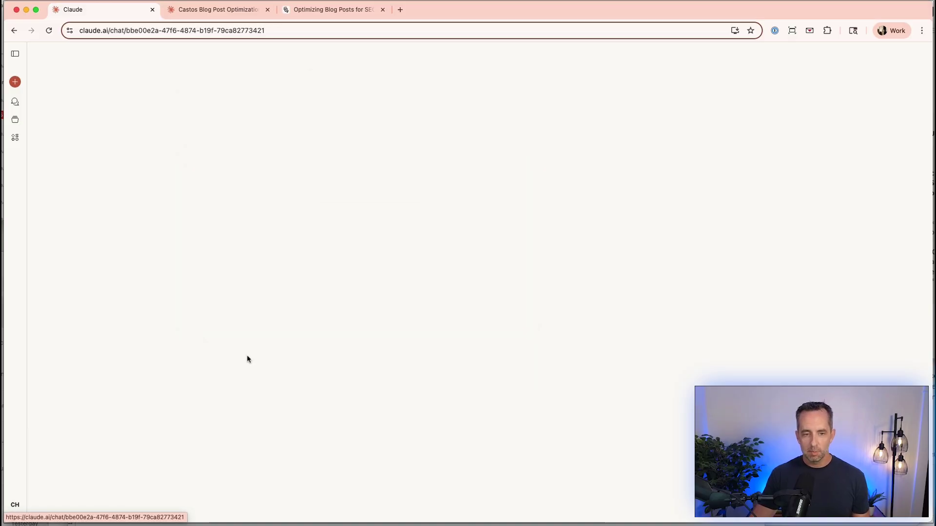
scroll(406, 285, up, 5)
scroll(405, 285, up, 10)
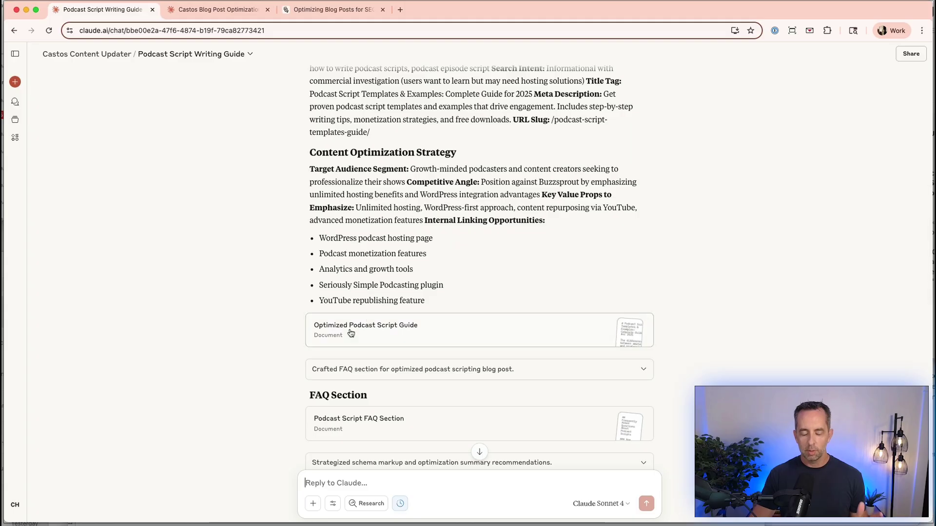
- Open the Optimized Podcast Script Guide document and read through its introduction, three script templates and advanced scripting strategies
click(374, 332)
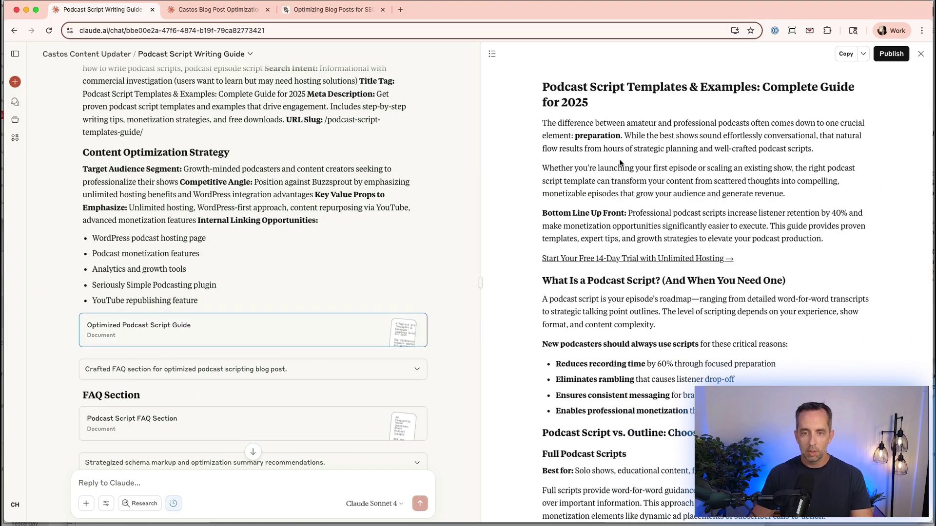
scroll(620, 163, down, 10)
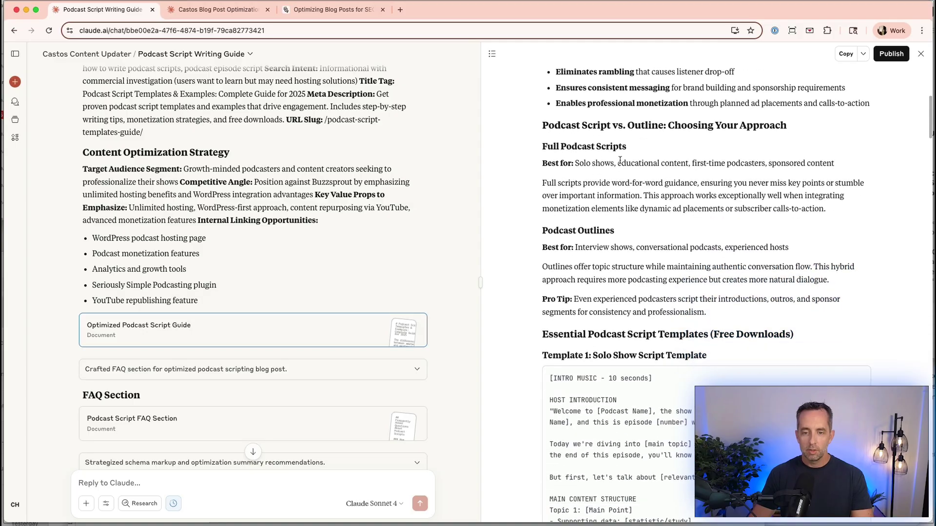
scroll(620, 162, down, 4)
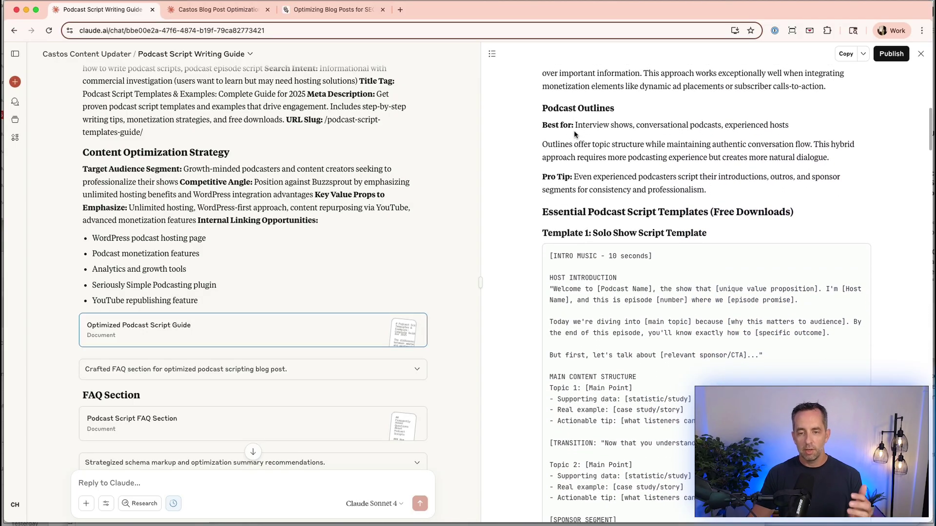
scroll(574, 134, down, 1)
scroll(574, 134, down, 5)
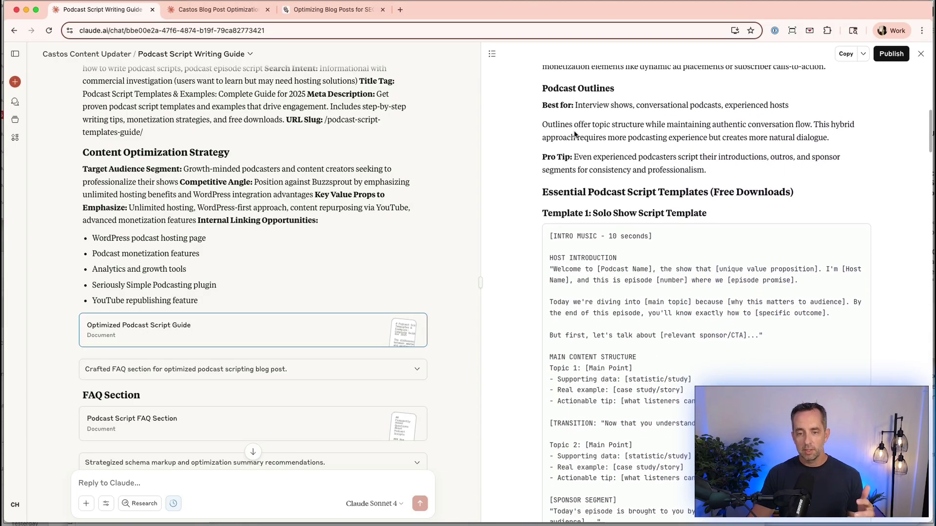
scroll(574, 135, down, 13)
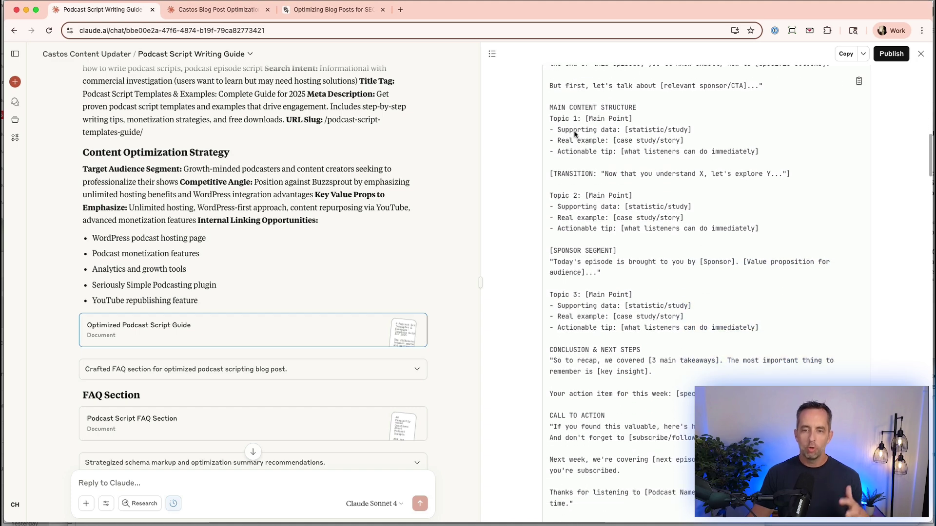
scroll(574, 154, down, 16)
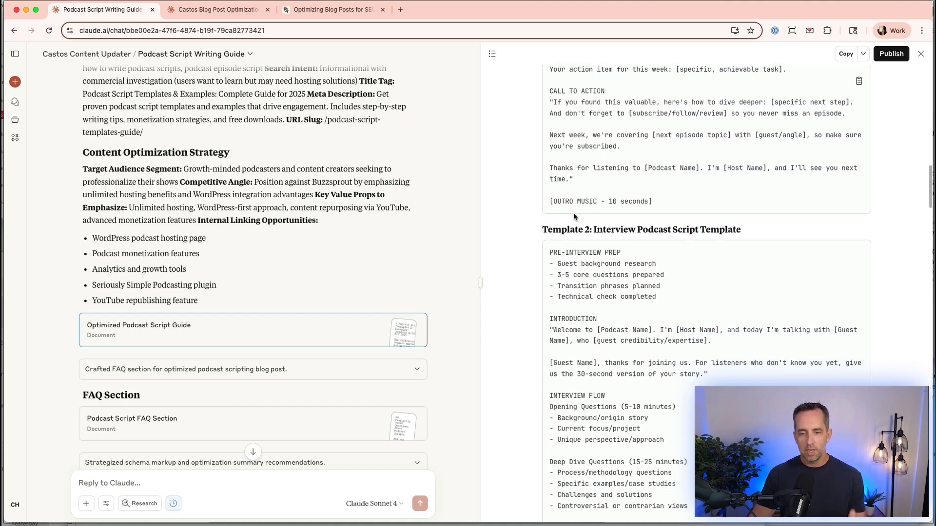
scroll(574, 217, down, 14)
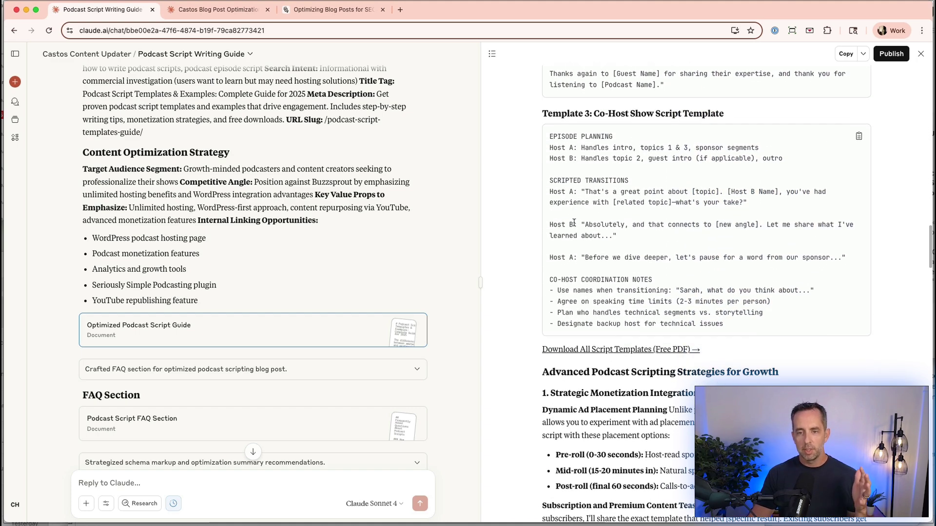
scroll(565, 259, down, 9)
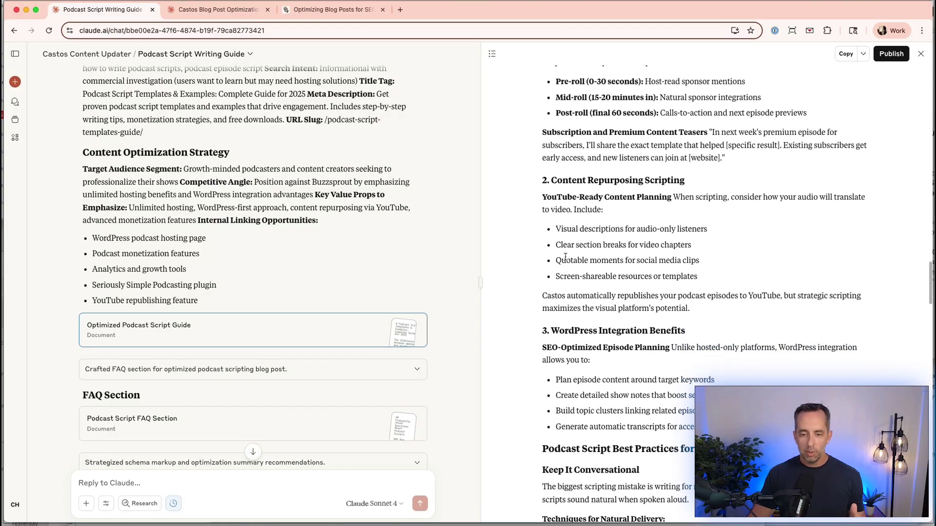